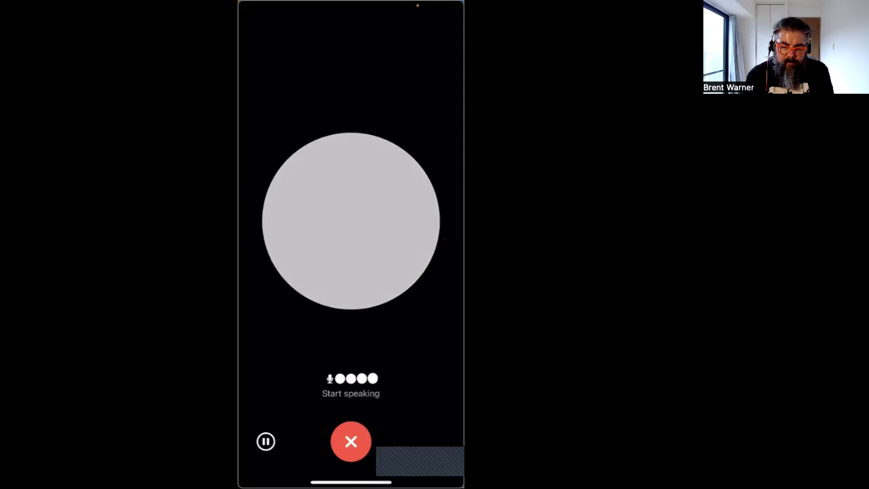
Exit the car-dealer voice role-play to return to the chat transcript.
left_click(351, 442)
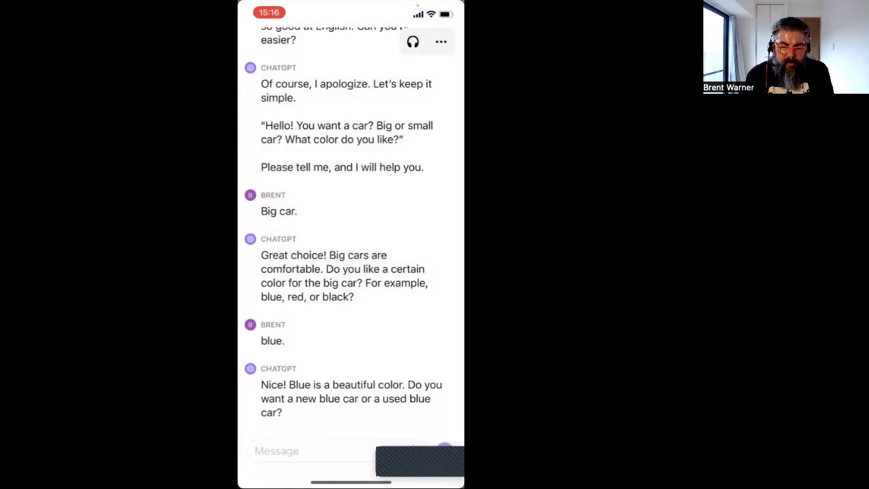
scroll(351, 254, "up", 3)
scroll(351, 254, "up", 3)
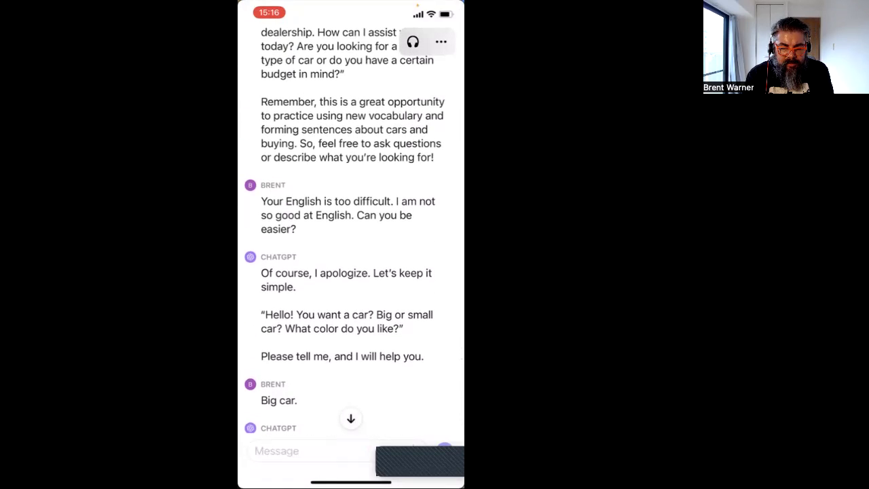
scroll(352, 254, "down", 2)
scroll(351, 255, "down", 2)
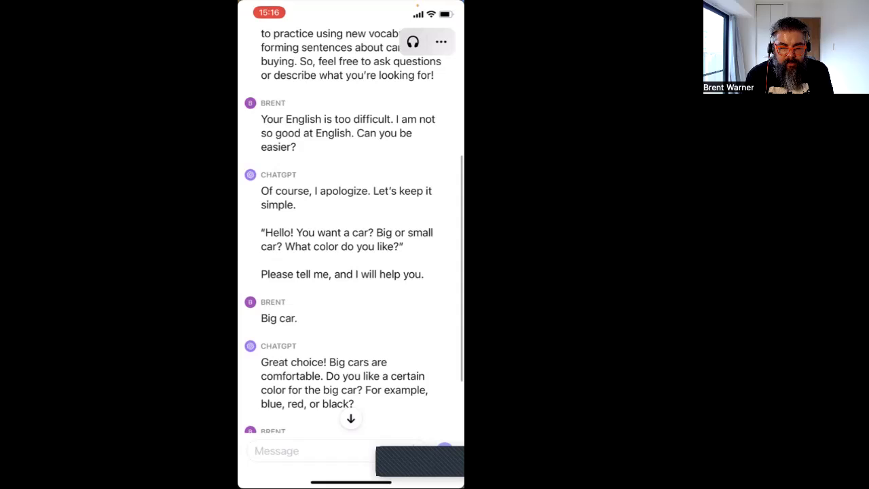